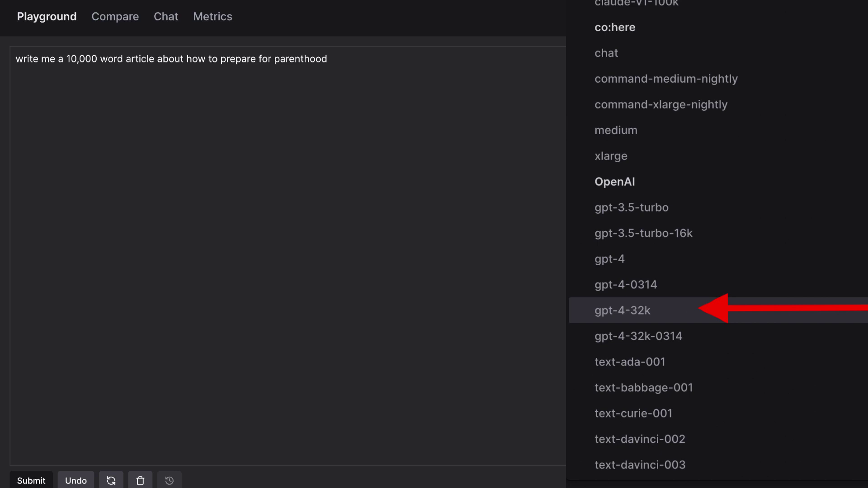
Select gpt-4-32k from the OpenAI models in the Model dropdown
{"action": "left_click", "coordinate": [534, 182]}
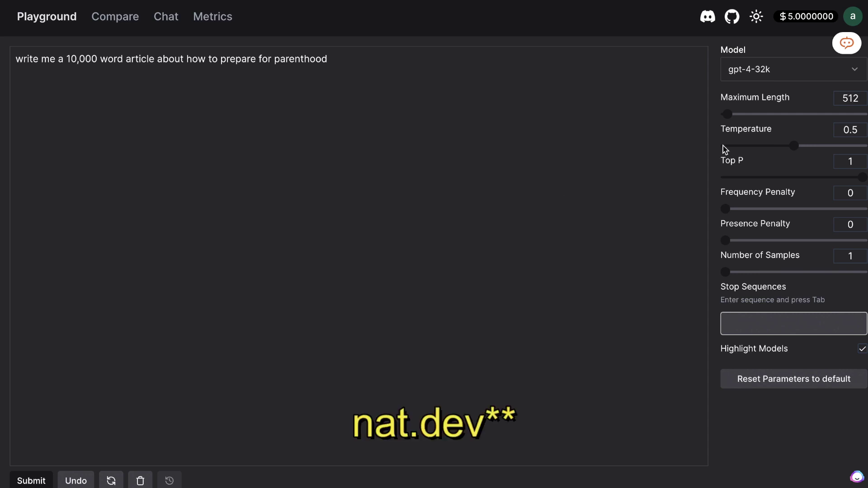
{"action": "left_click", "coordinate": [766, 72]}
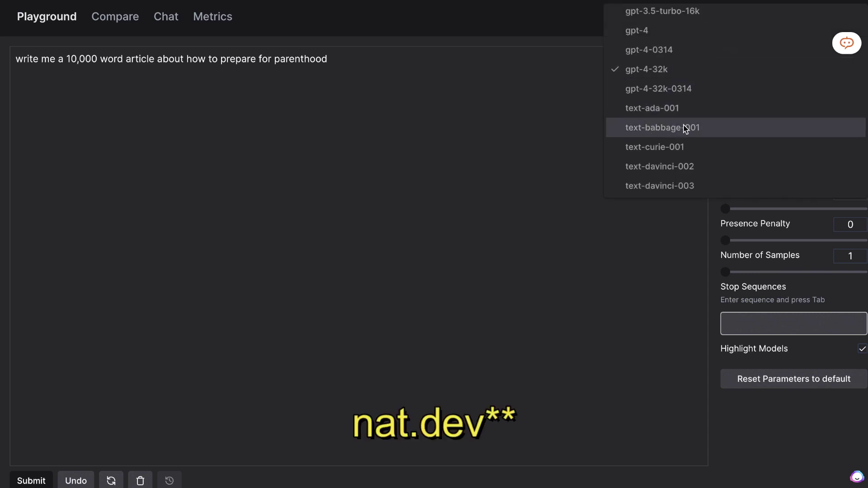
{"action": "scroll", "coordinate": [686, 129], "scroll_direction": "up", "scroll_amount": 10}
{"action": "scroll", "coordinate": [686, 129], "scroll_direction": "up", "scroll_amount": 4}
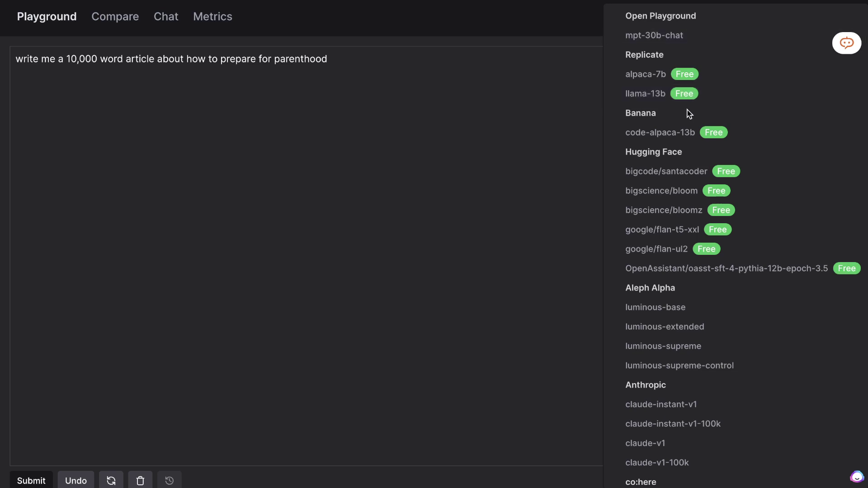
{"action": "scroll", "coordinate": [699, 159], "scroll_direction": "down", "scroll_amount": 3}
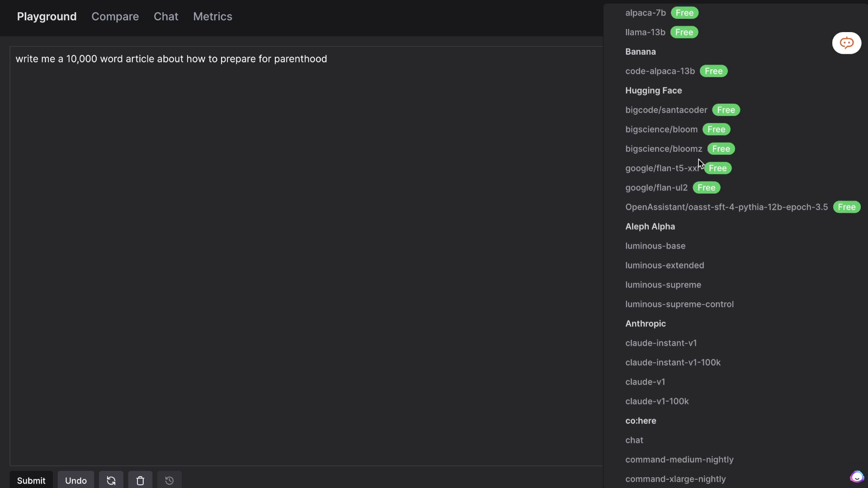
{"action": "scroll", "coordinate": [707, 255], "scroll_direction": "down", "scroll_amount": 4}
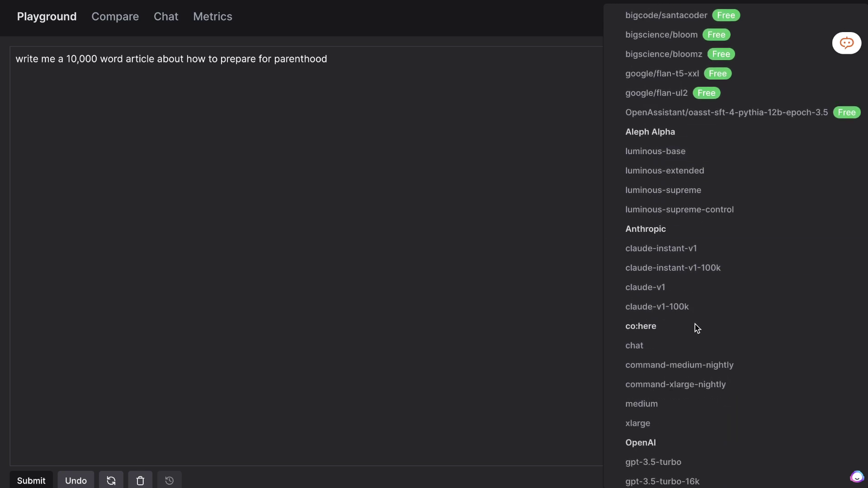
{"action": "scroll", "coordinate": [696, 312], "scroll_direction": "down", "scroll_amount": 3}
{"action": "scroll", "coordinate": [699, 344], "scroll_direction": "down", "scroll_amount": 5}
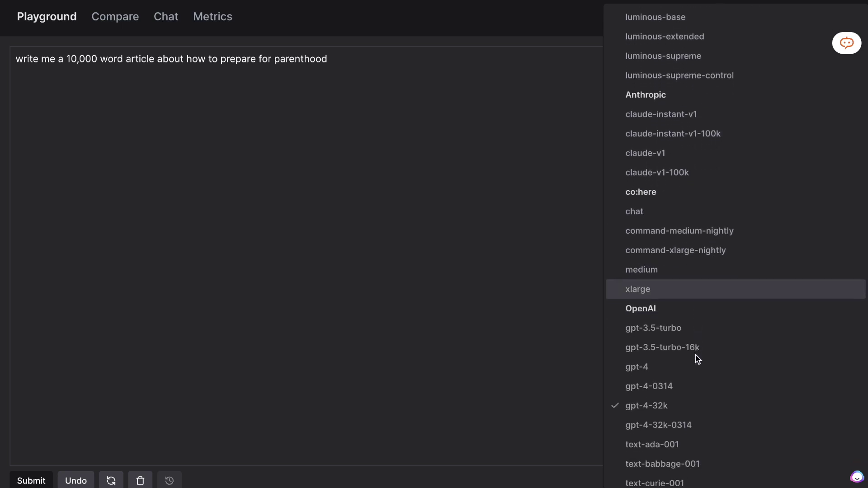
{"action": "scroll", "coordinate": [698, 359], "scroll_direction": "up", "scroll_amount": 15}
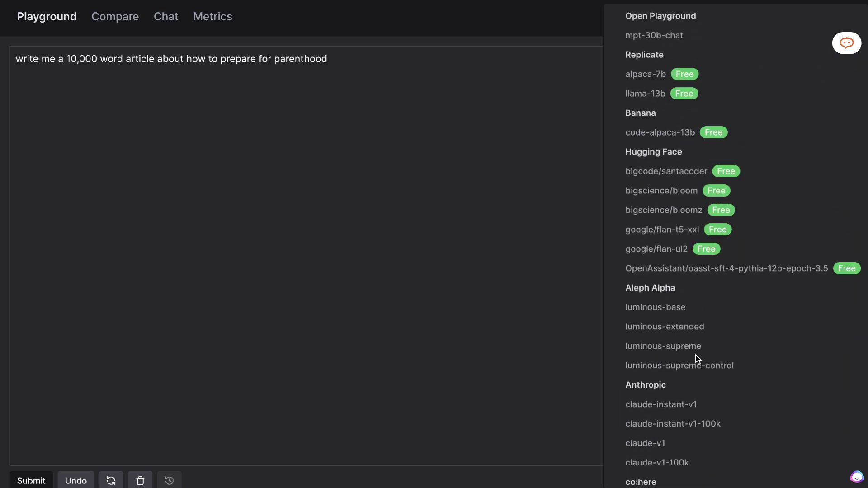
{"action": "left_click", "coordinate": [550, 287]}
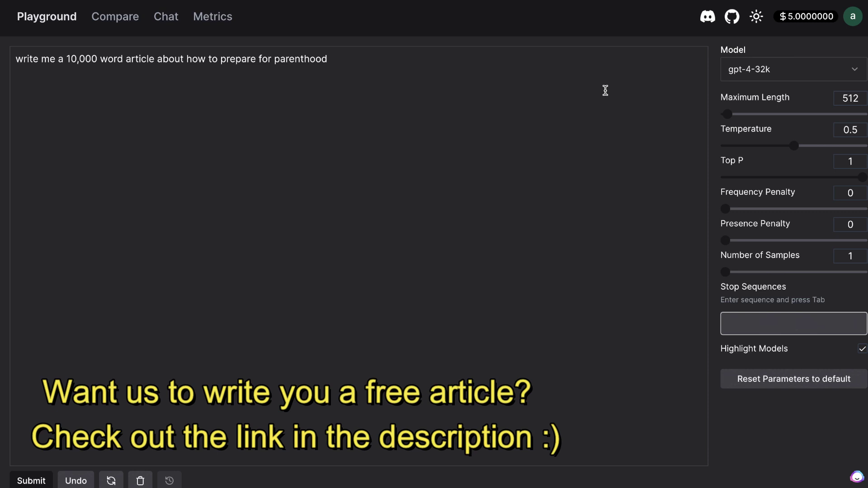
{"action": "left_click", "coordinate": [759, 84]}
{"action": "scroll", "coordinate": [711, 85], "scroll_direction": "up", "scroll_amount": 3}
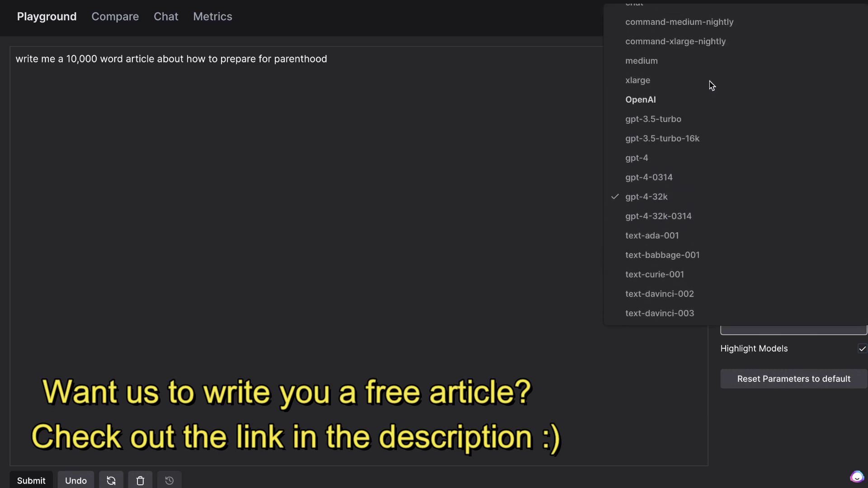
{"action": "scroll", "coordinate": [711, 84], "scroll_direction": "up", "scroll_amount": 10}
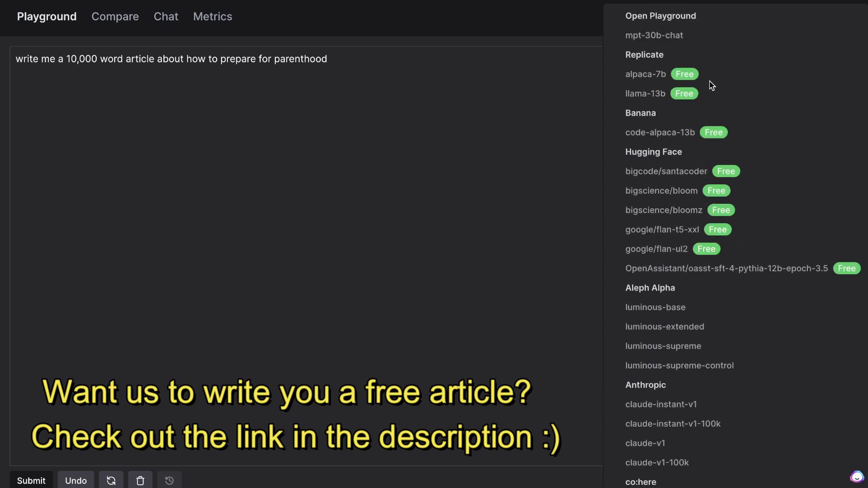
{"action": "scroll", "coordinate": [711, 84], "scroll_direction": "down", "scroll_amount": 10}
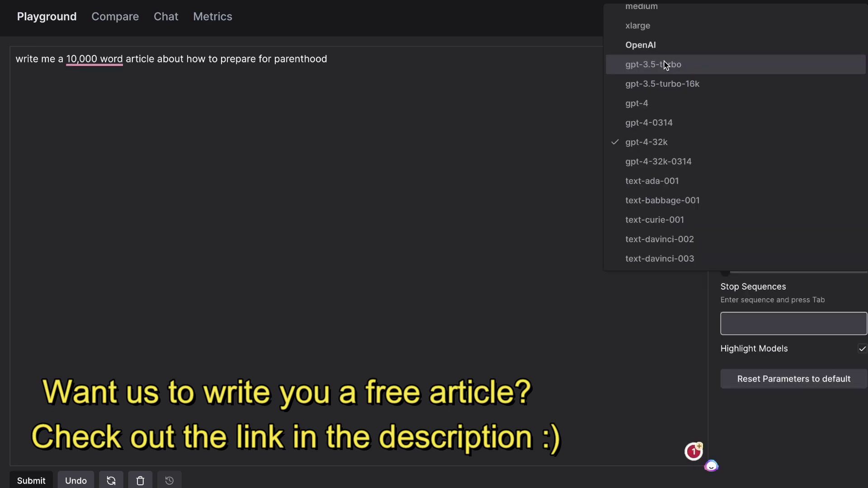
{"action": "left_click", "coordinate": [677, 145]}
{"action": "left_click", "coordinate": [384, 81]}
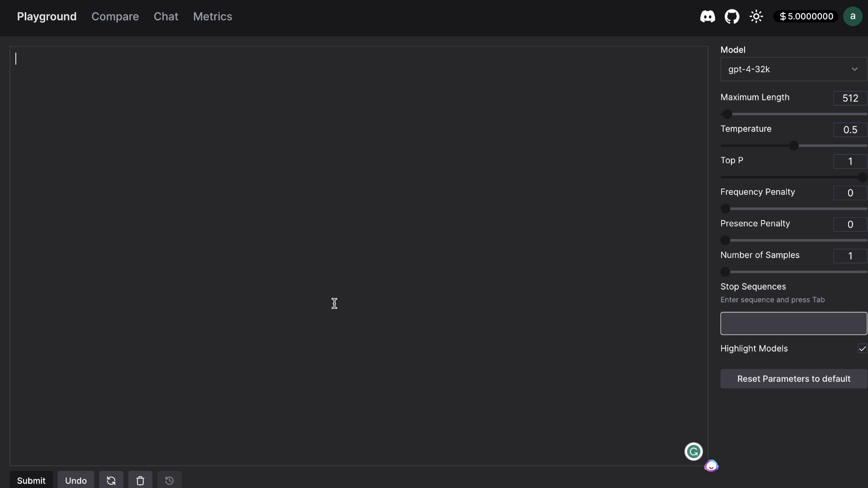
Paste the social media addiction article plus a request to extract its main points, and submit
{"action": "key", "text": "ctrl+v"}
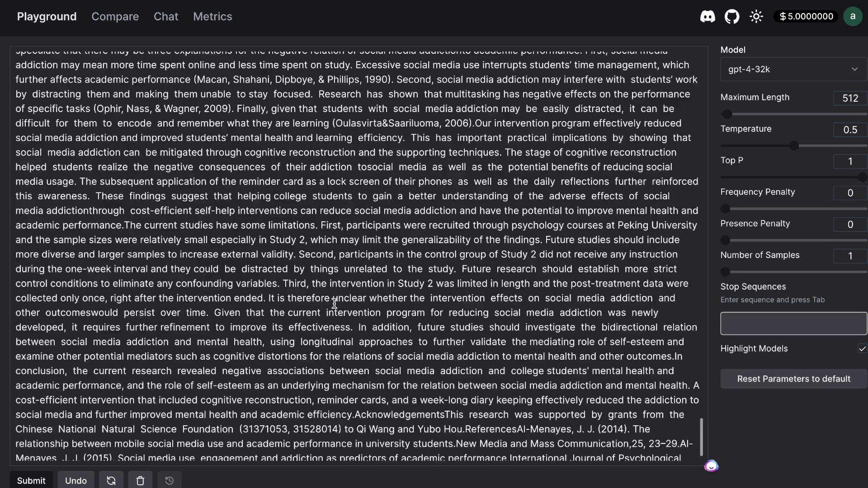
{"action": "scroll", "coordinate": [335, 304], "scroll_direction": "down", "scroll_amount": 1}
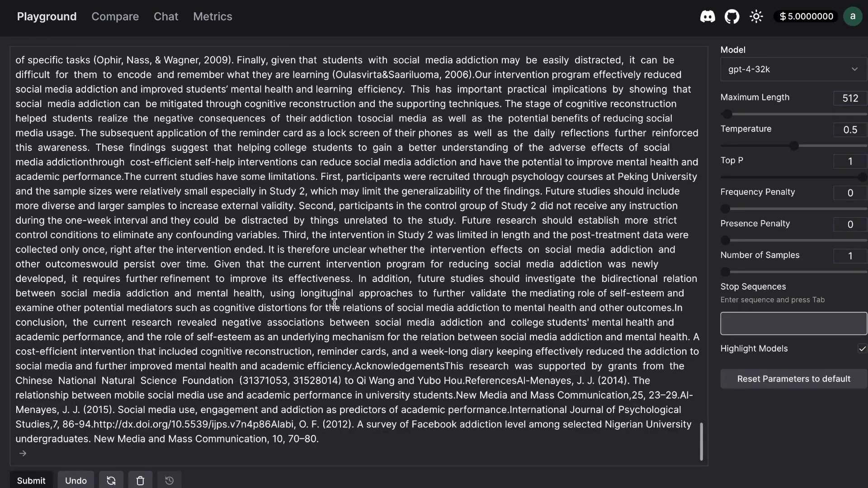
{"action": "key", "text": "BackSpace"}
{"action": "type", "text": "extract the main points and argument of the article"}
{"action": "key", "text": "ctrl+Return"}
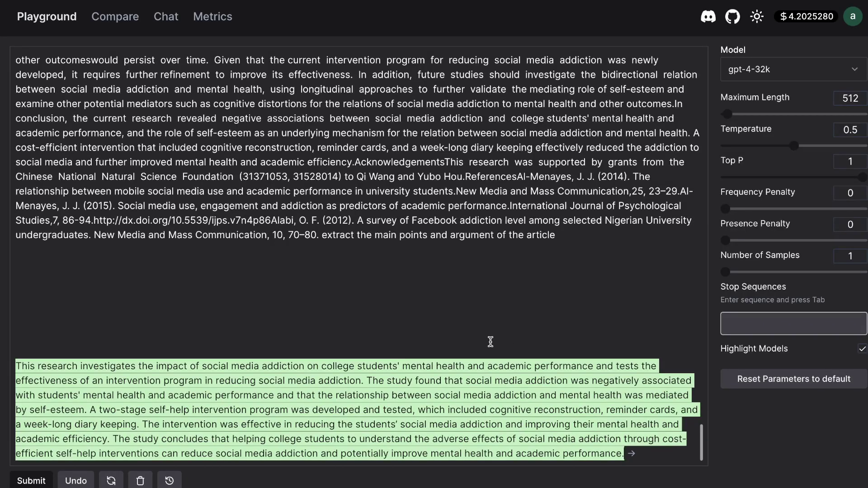
Scroll through the article and its generated summary on self-help interventions
{"action": "scroll", "coordinate": [490, 342], "scroll_direction": "up", "scroll_amount": 20}
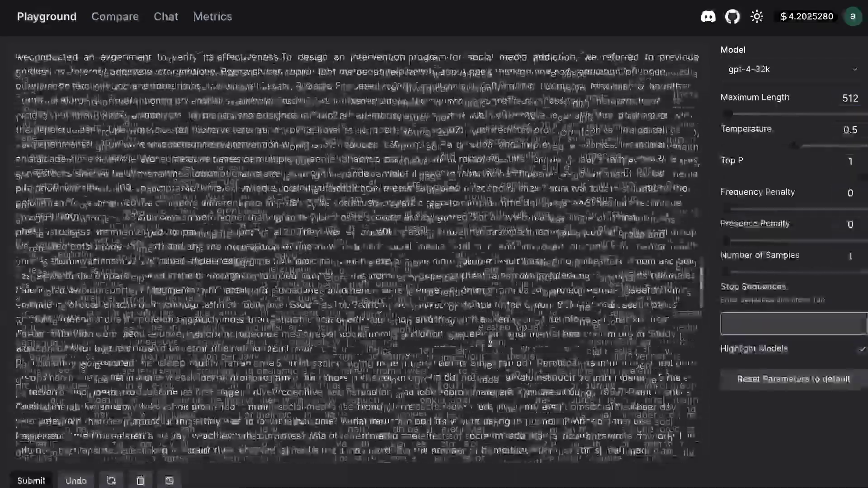
{"action": "scroll", "coordinate": [491, 342], "scroll_direction": "up", "scroll_amount": 20}
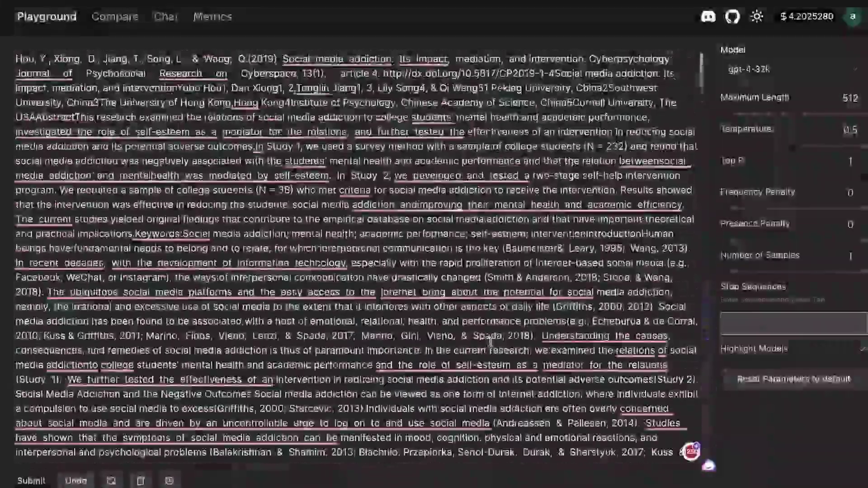
{"action": "scroll", "coordinate": [491, 342], "scroll_direction": "down", "scroll_amount": 20}
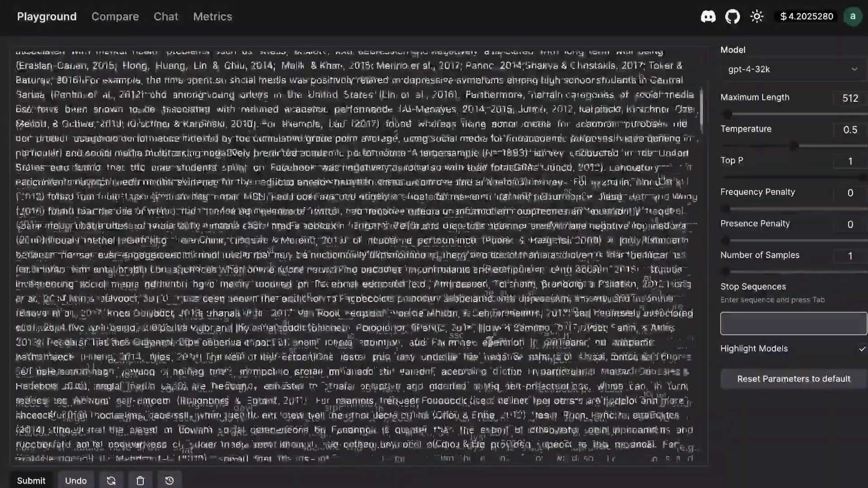
{"action": "scroll", "coordinate": [491, 342], "scroll_direction": "down", "scroll_amount": 15}
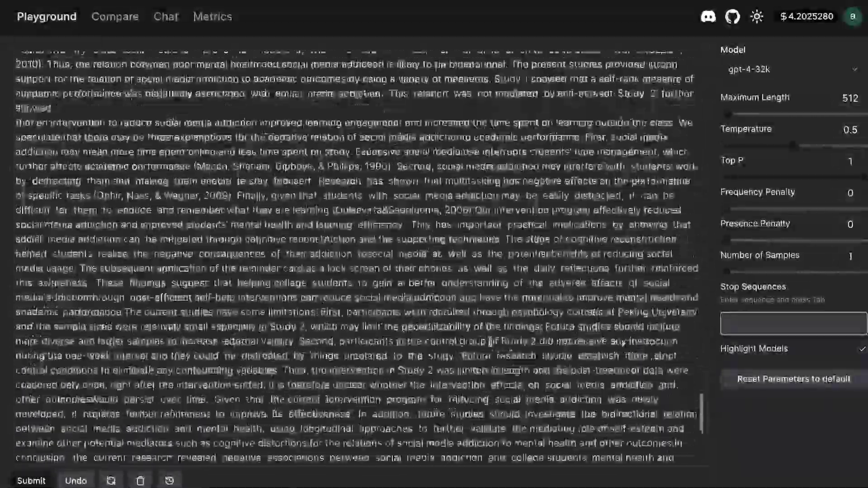
{"action": "scroll", "coordinate": [526, 271], "scroll_direction": "down", "scroll_amount": 10}
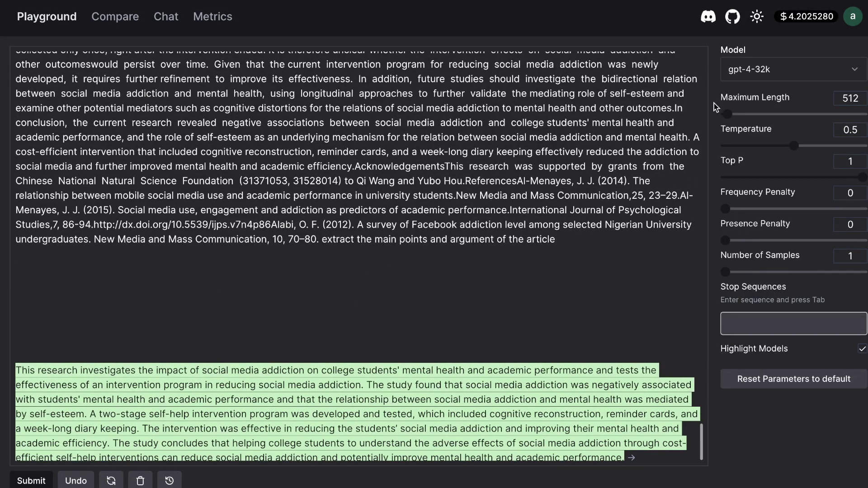
{"action": "mouse_move", "coordinate": [733, 147]}
{"action": "scroll", "coordinate": [514, 277], "scroll_direction": "down", "scroll_amount": 1}
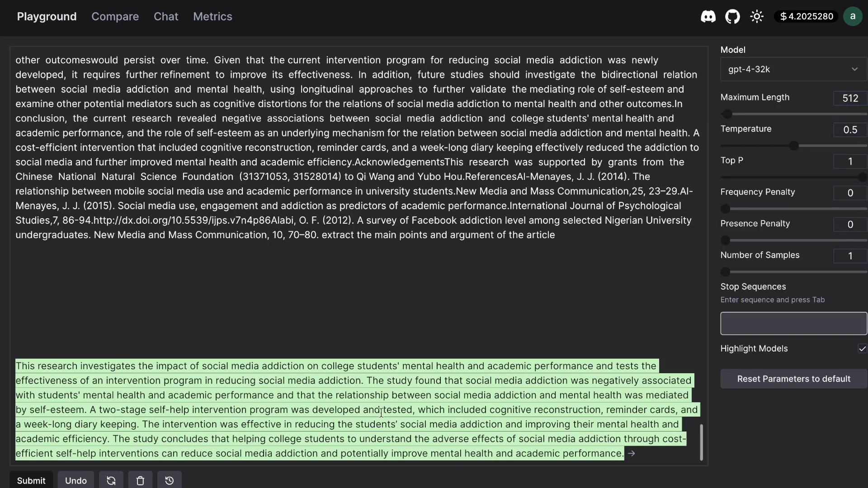
Paste the 10,000-word online-business ebook prompt with max length 31084, temperature 0.73; submit, dismiss error
{"action": "left_click", "coordinate": [140, 481]}
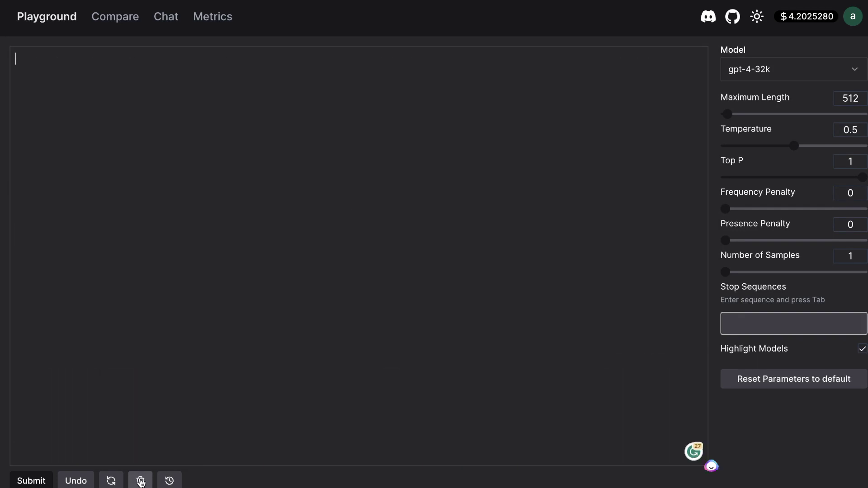
{"action": "type", "text": "write a 10,000 word ebook on how to start an online business"}
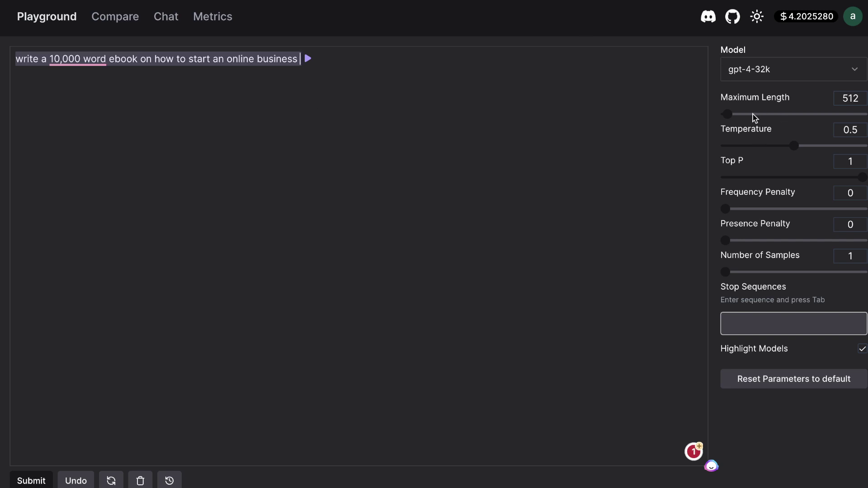
{"action": "left_click_drag", "start_coordinate": [728, 113], "coordinate": [856, 114]}
{"action": "left_click_drag", "start_coordinate": [795, 144], "coordinate": [828, 144]}
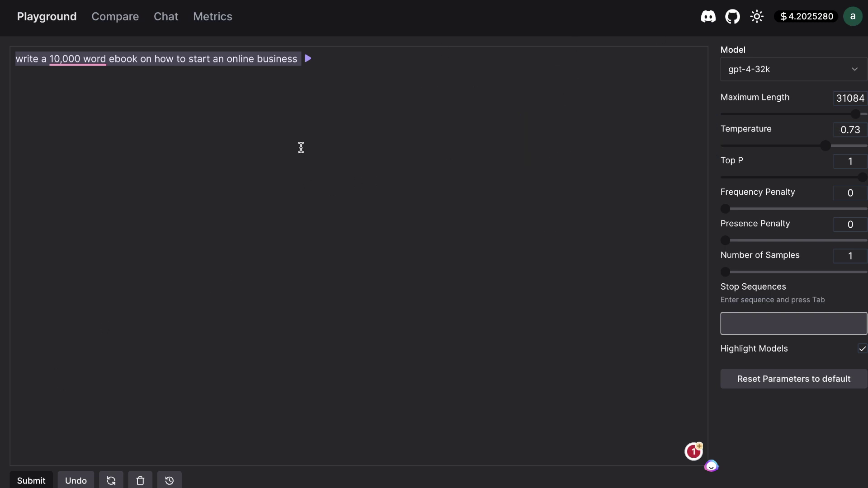
{"action": "left_click", "coordinate": [28, 475]}
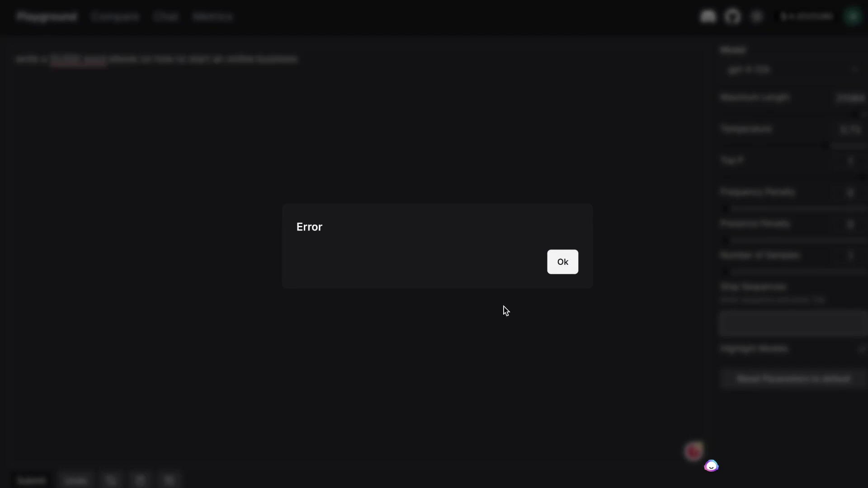
{"action": "left_click", "coordinate": [561, 265]}
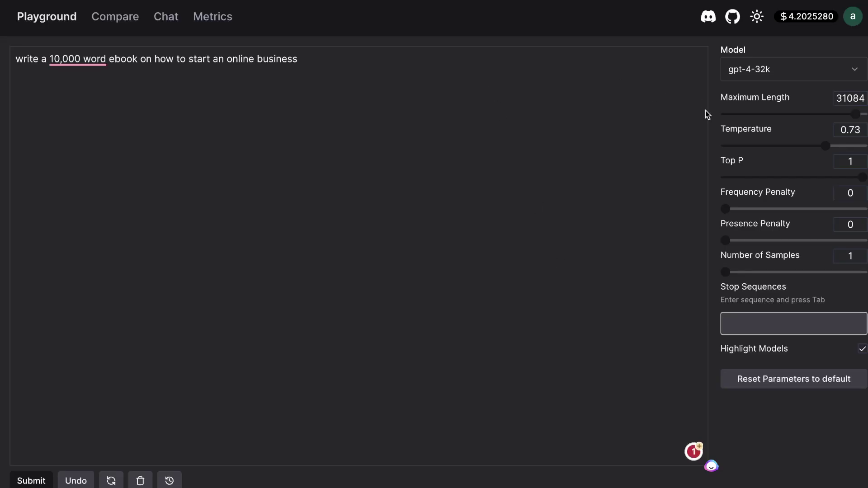
Lower Maximum Length to 20771 and generate 'The Digital Goldmine' ebook outline
{"action": "left_click", "coordinate": [824, 115]}
{"action": "left_click_drag", "start_coordinate": [824, 114], "coordinate": [813, 114]}
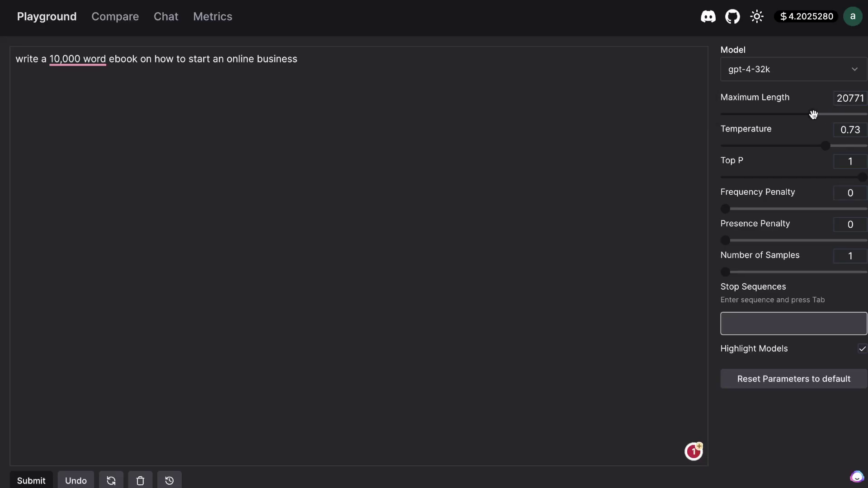
{"action": "left_click", "coordinate": [33, 482]}
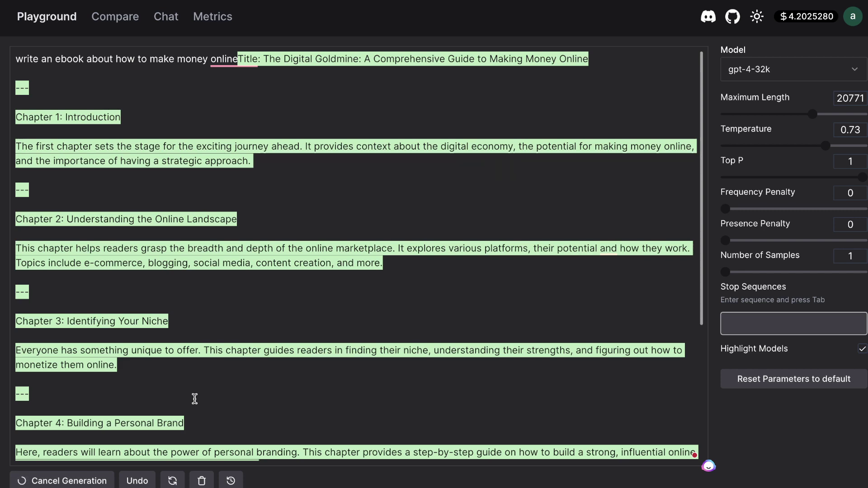
{"action": "scroll", "coordinate": [194, 398], "scroll_direction": "down", "scroll_amount": 5}
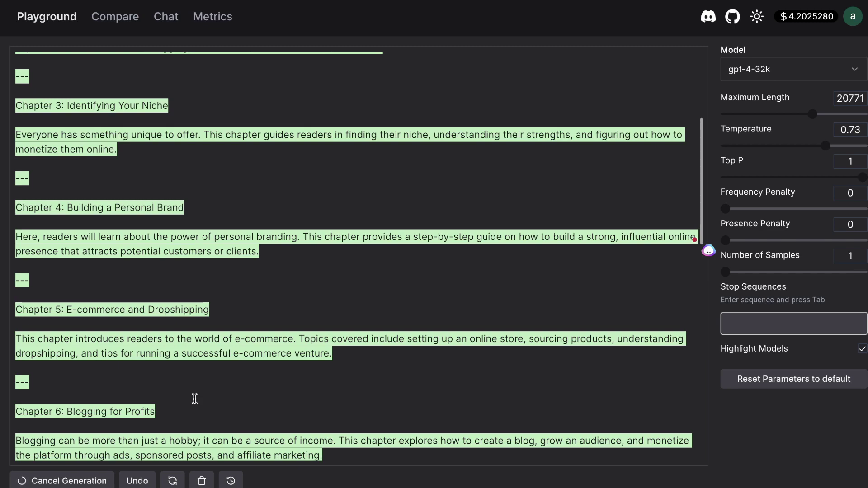
Scroll through the outline as it completes through Chapter 12: The Road Ahead
{"action": "scroll", "coordinate": [194, 398], "scroll_direction": "down", "scroll_amount": 15}
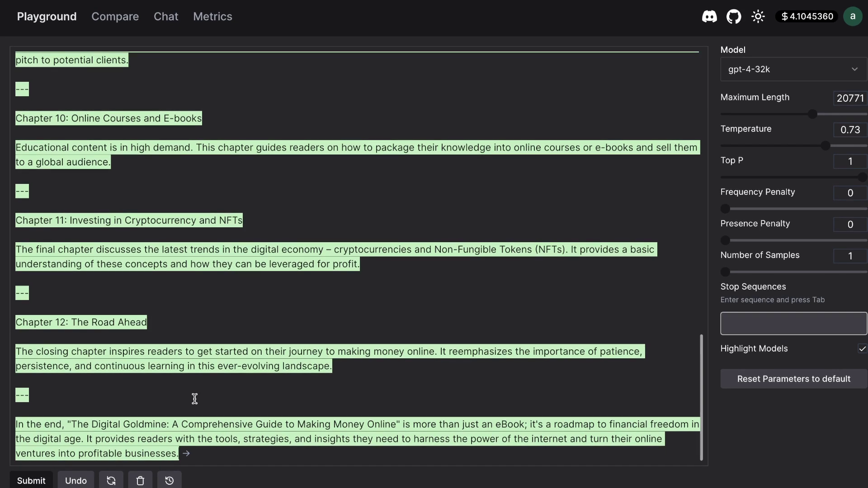
{"action": "scroll", "coordinate": [195, 399], "scroll_direction": "up", "scroll_amount": 20}
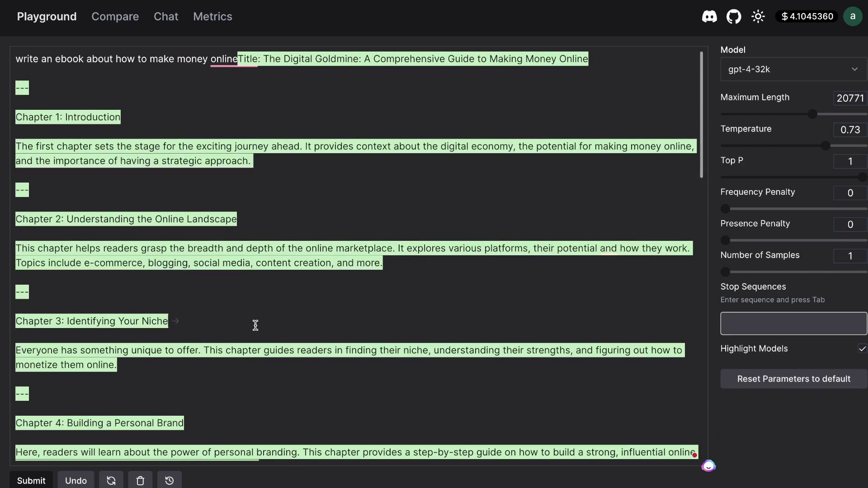
{"action": "scroll", "coordinate": [249, 109], "scroll_direction": "down", "scroll_amount": 20}
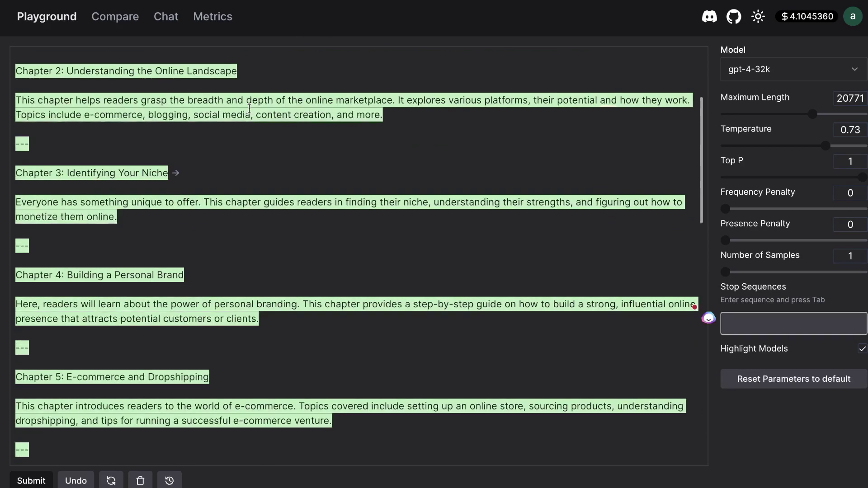
Append a request to greatly expand the ebook after the closing paragraph and submit it
{"action": "left_click", "coordinate": [249, 449]}
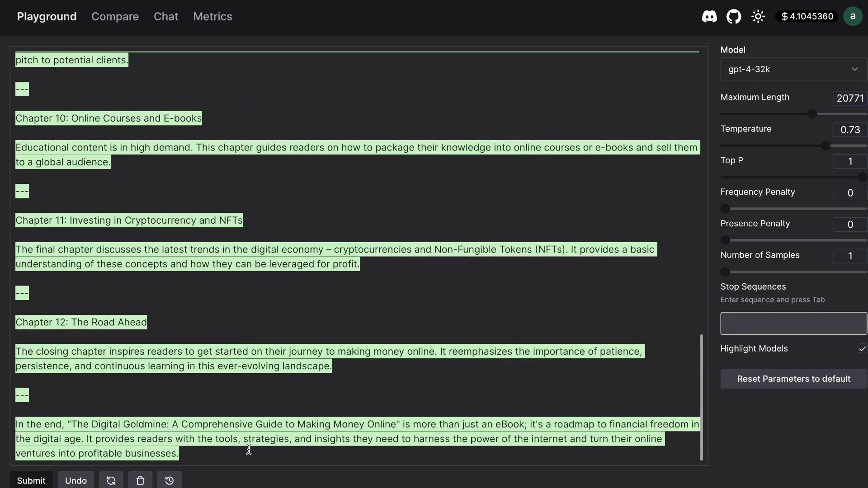
{"action": "type", "text": "now expand this ebook so that it is much larger"}
{"action": "key", "text": "ctrl+Return"}
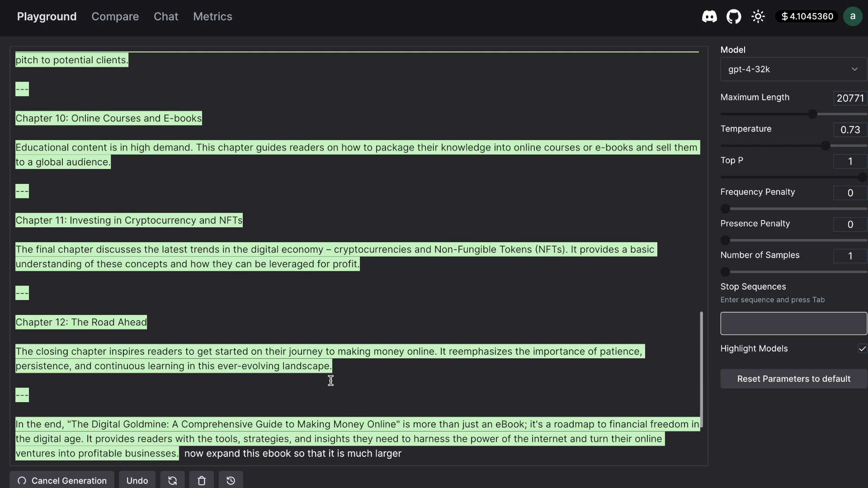
Review 'Mastering the Art of Making Money Online' and select its title through Chapter 1
{"action": "scroll", "coordinate": [337, 188], "scroll_direction": "down", "scroll_amount": 7}
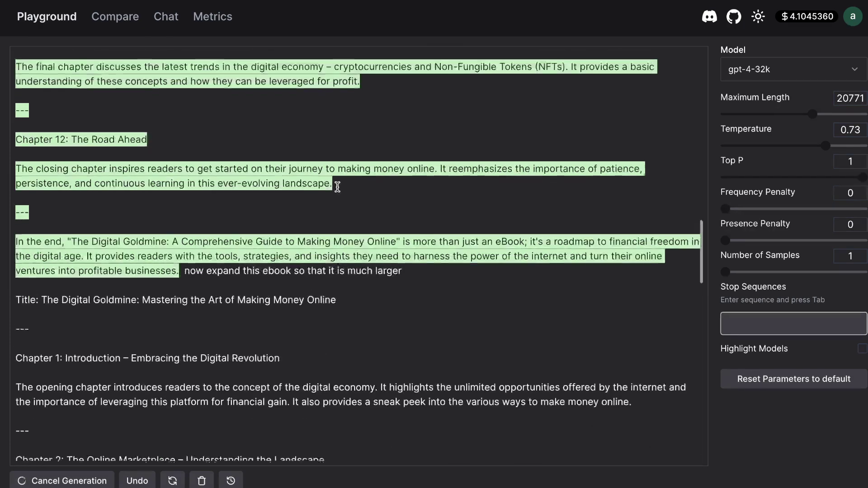
{"action": "scroll", "coordinate": [337, 187], "scroll_direction": "down", "scroll_amount": 3}
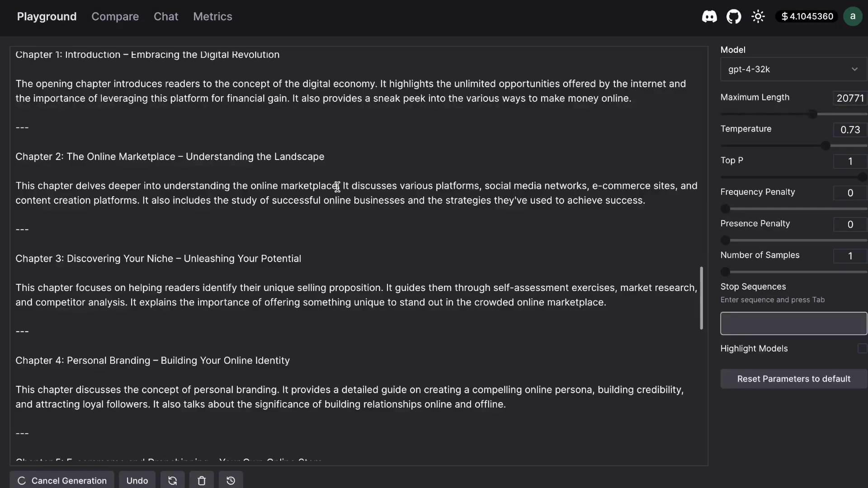
{"action": "scroll", "coordinate": [338, 187], "scroll_direction": "down", "scroll_amount": 11}
{"action": "scroll", "coordinate": [337, 187], "scroll_direction": "up", "scroll_amount": 9}
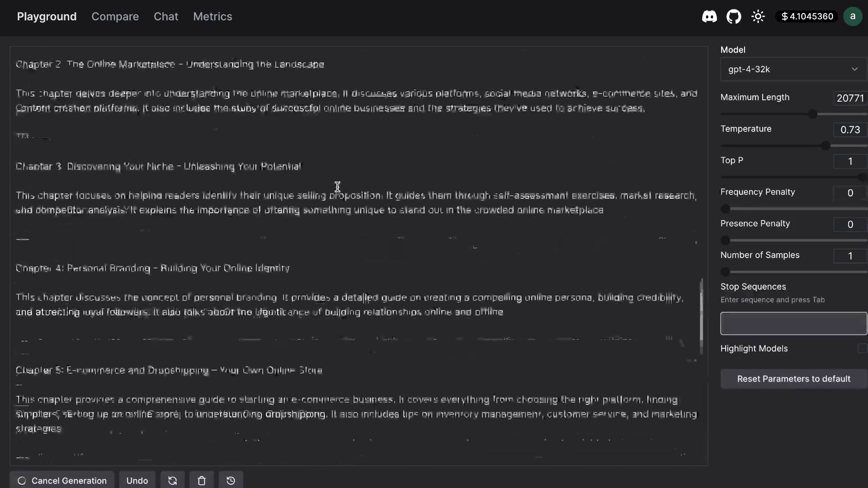
{"action": "scroll", "coordinate": [337, 187], "scroll_direction": "up", "scroll_amount": 7}
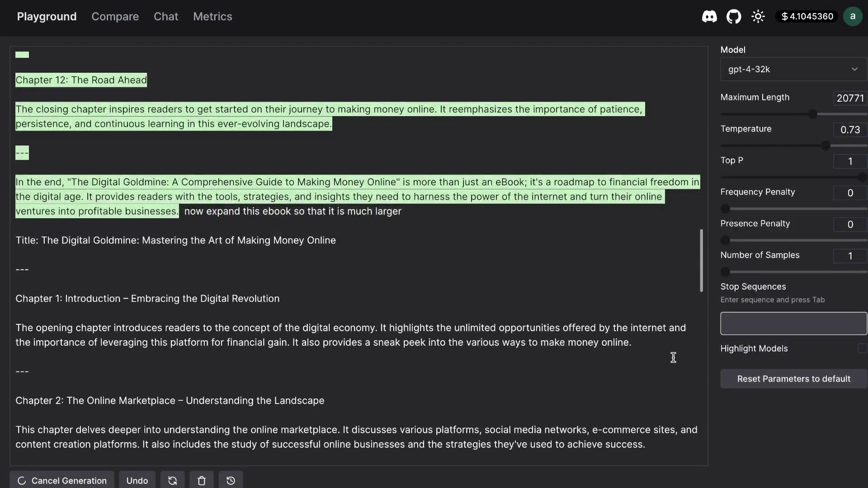
{"action": "left_click_drag", "start_coordinate": [673, 358], "coordinate": [21, 224]}
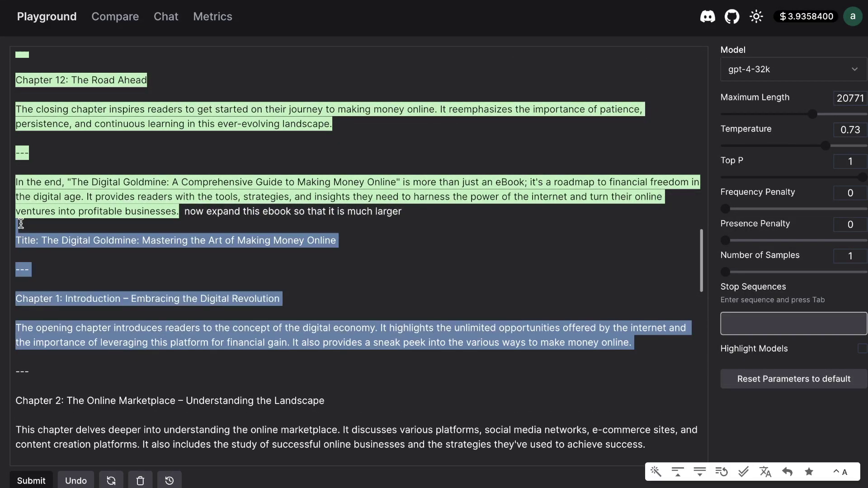
Request a 1000-word Chapter 1: Introduction – Embracing the Digital Revolution and accept the storage alert
{"action": "key", "text": "ctrl+Return"}
{"action": "key", "text": "Return"}
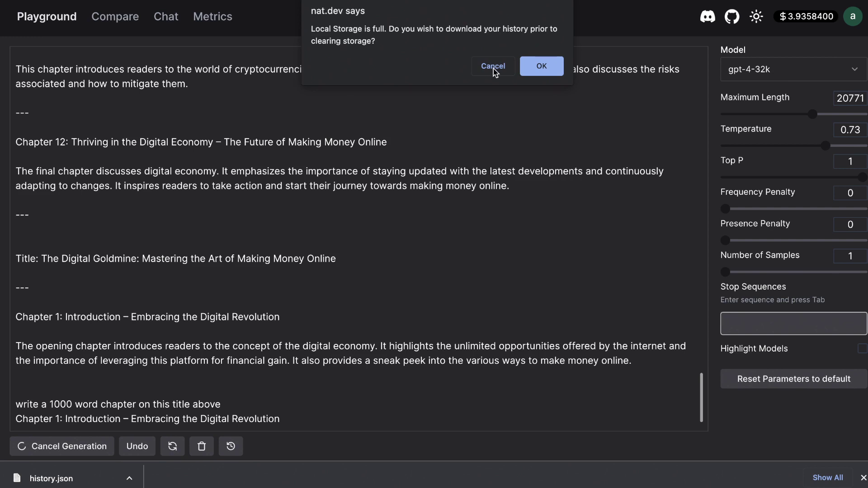
{"action": "left_click", "coordinate": [541, 66]}
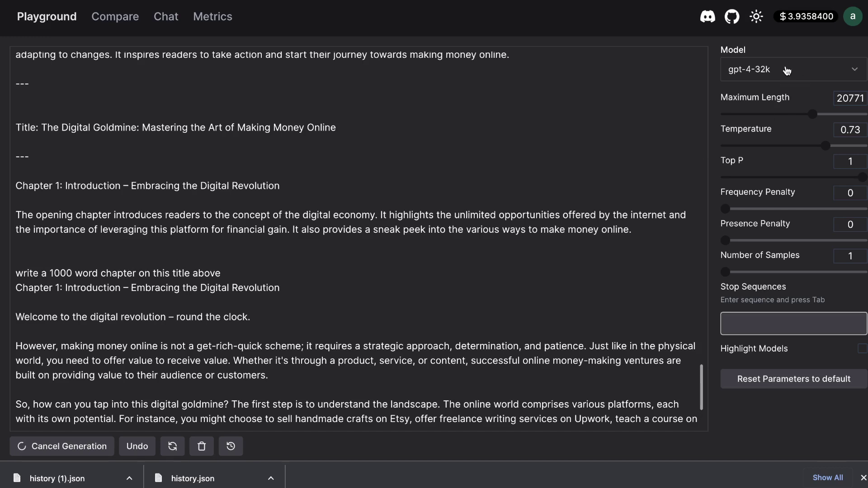
Follow Chapter 1 until it ends with 'Welcome aboard this exciting journey', then accept the Local Storage alert
{"action": "mouse_move", "coordinate": [749, 130]}
{"action": "scroll", "coordinate": [515, 189], "scroll_direction": "down", "scroll_amount": 5}
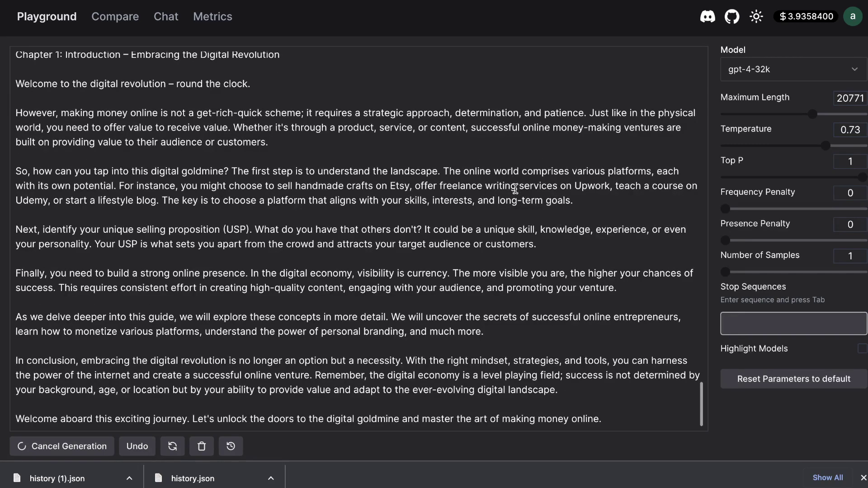
{"action": "scroll", "coordinate": [391, 249], "scroll_direction": "up", "scroll_amount": 1}
{"action": "scroll", "coordinate": [441, 291], "scroll_direction": "up", "scroll_amount": 2}
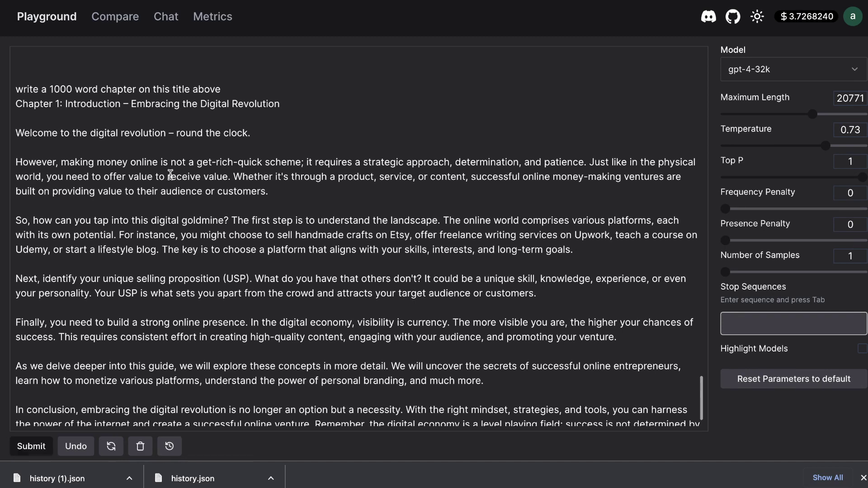
{"action": "scroll", "coordinate": [170, 175], "scroll_direction": "down", "scroll_amount": 2}
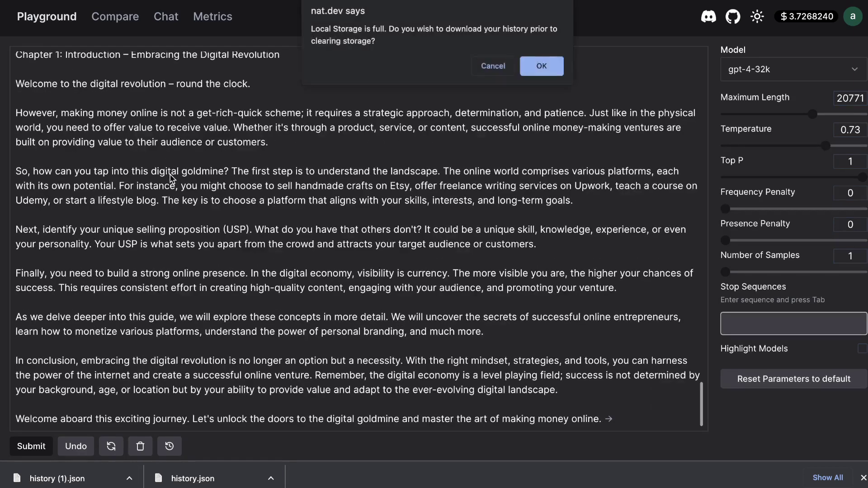
{"action": "left_click", "coordinate": [537, 67]}
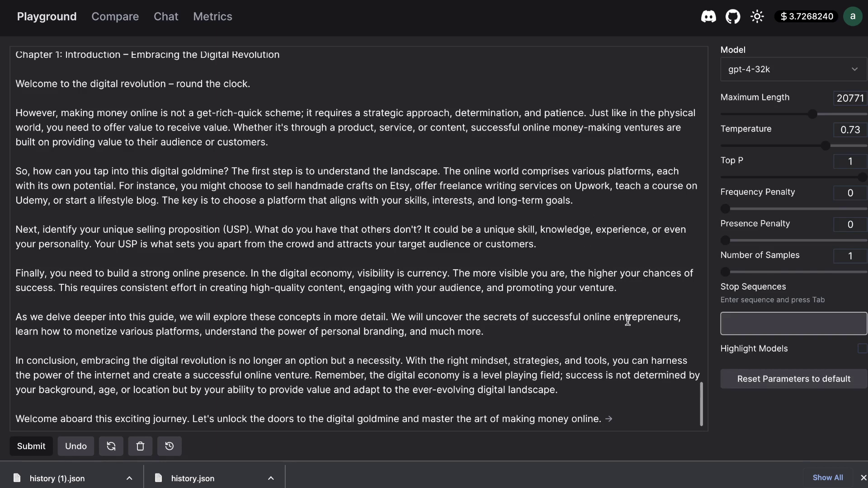
Change the model to claude-instant-v1 and decline the Local Storage download prompt
{"action": "left_click", "coordinate": [771, 74]}
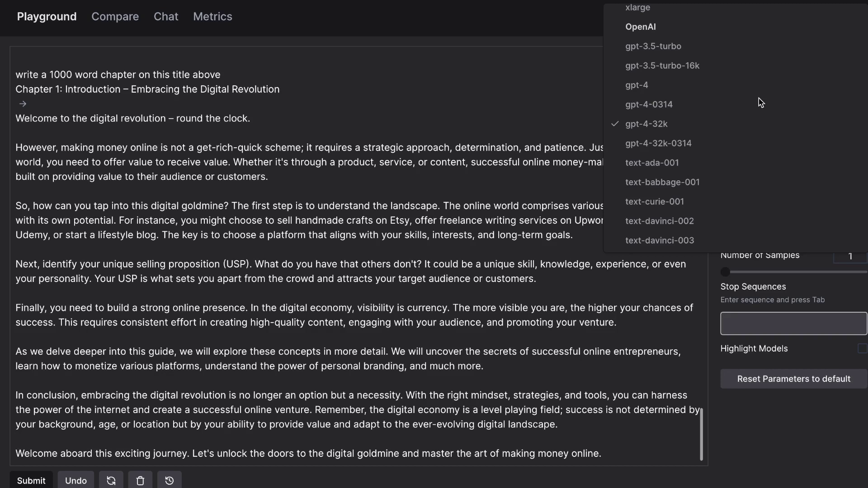
{"action": "left_click", "coordinate": [702, 54]}
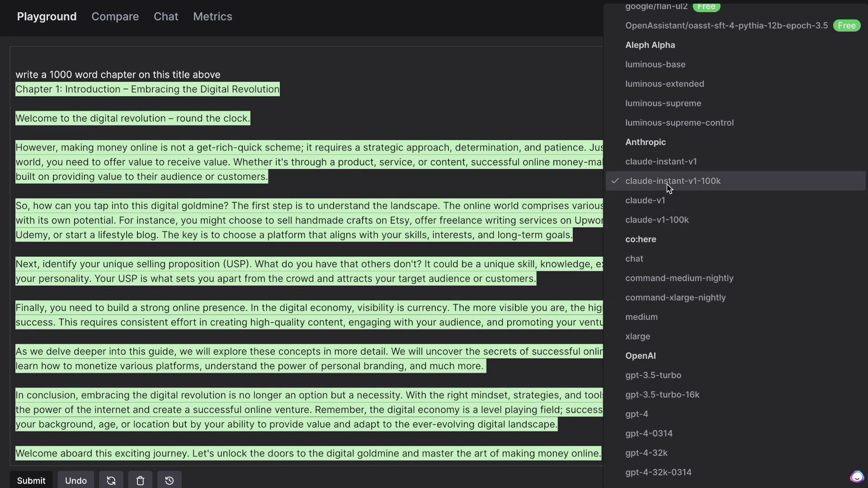
{"action": "left_click", "coordinate": [665, 162]}
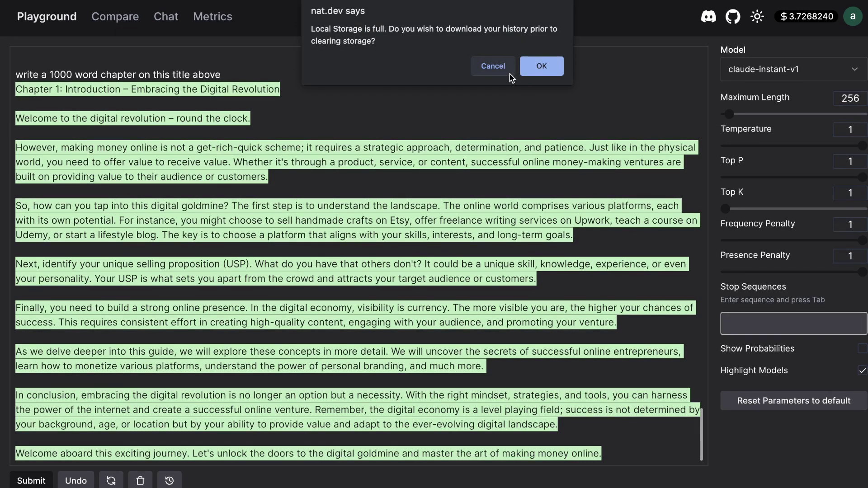
{"action": "left_click", "coordinate": [493, 68]}
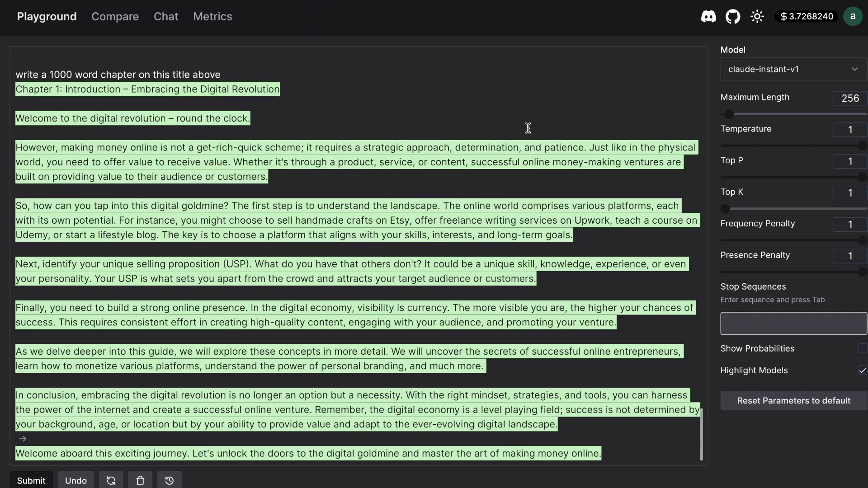
{"action": "scroll", "coordinate": [528, 128], "scroll_direction": "up", "scroll_amount": 20}
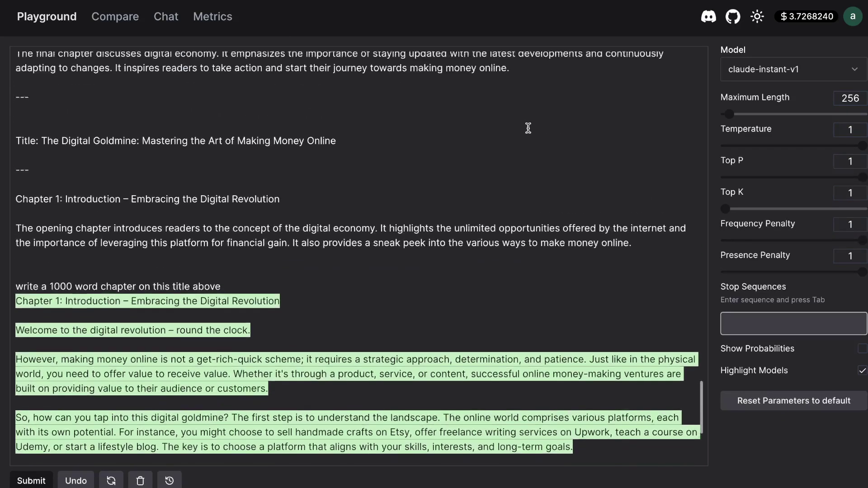
{"action": "left_click", "coordinate": [778, 69]}
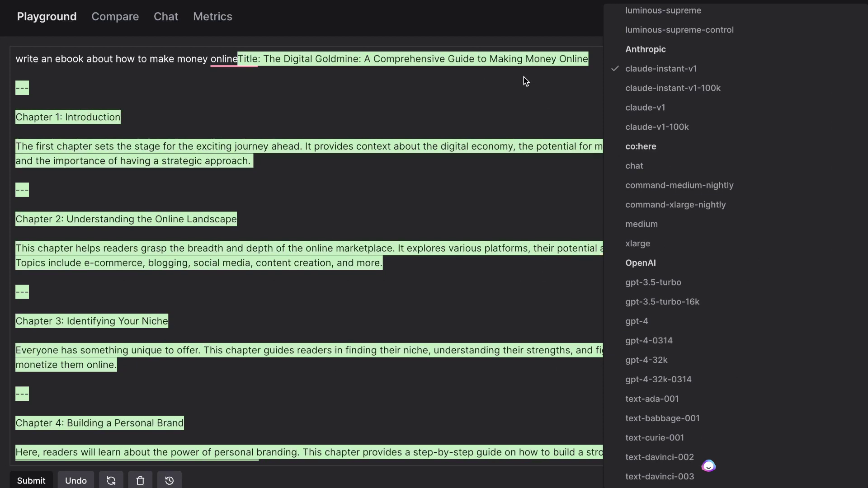
{"action": "left_click", "coordinate": [448, 168]}
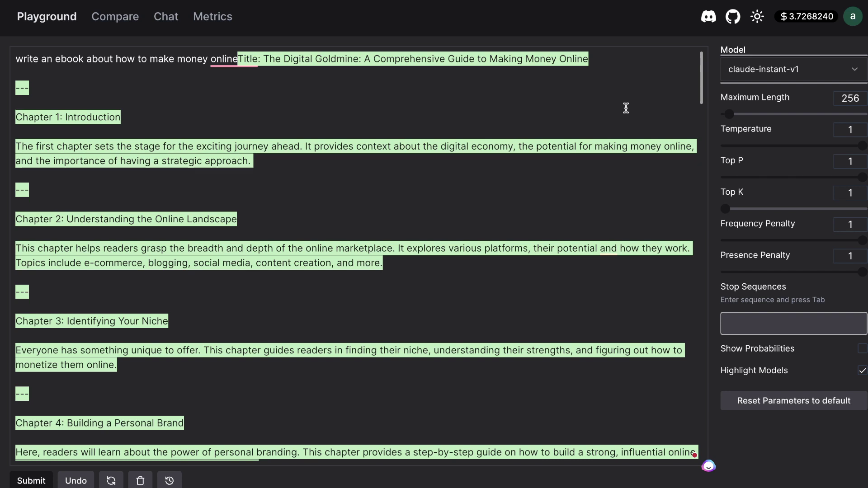